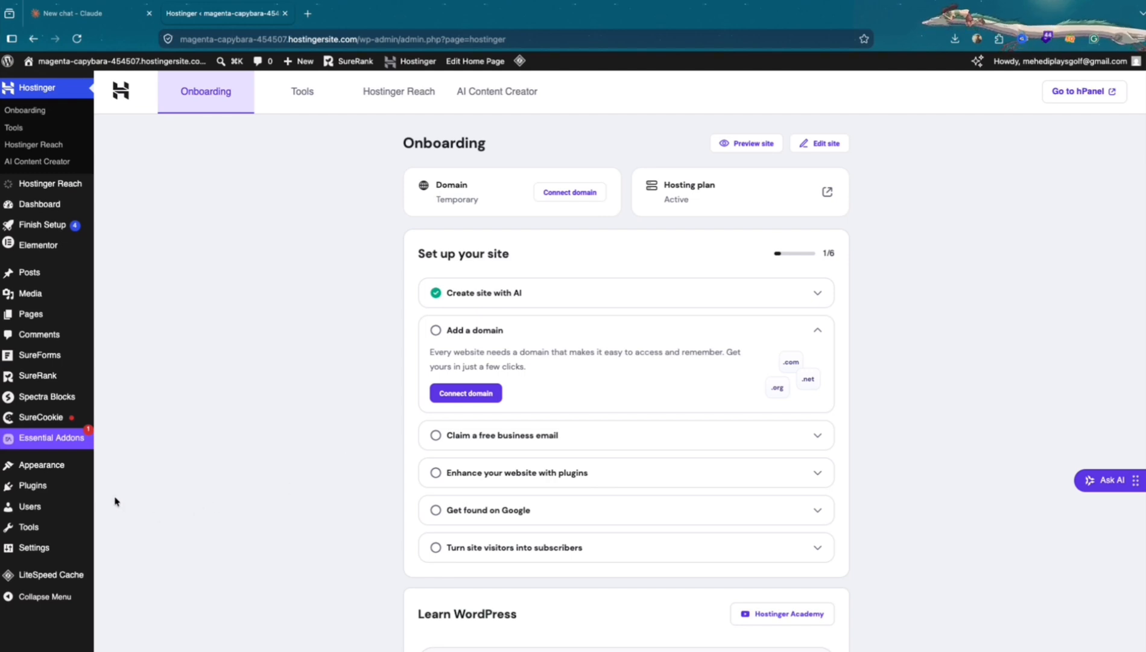
Search the WordPress plugin directory for "Temporary logins"
mouse_move(49, 492)
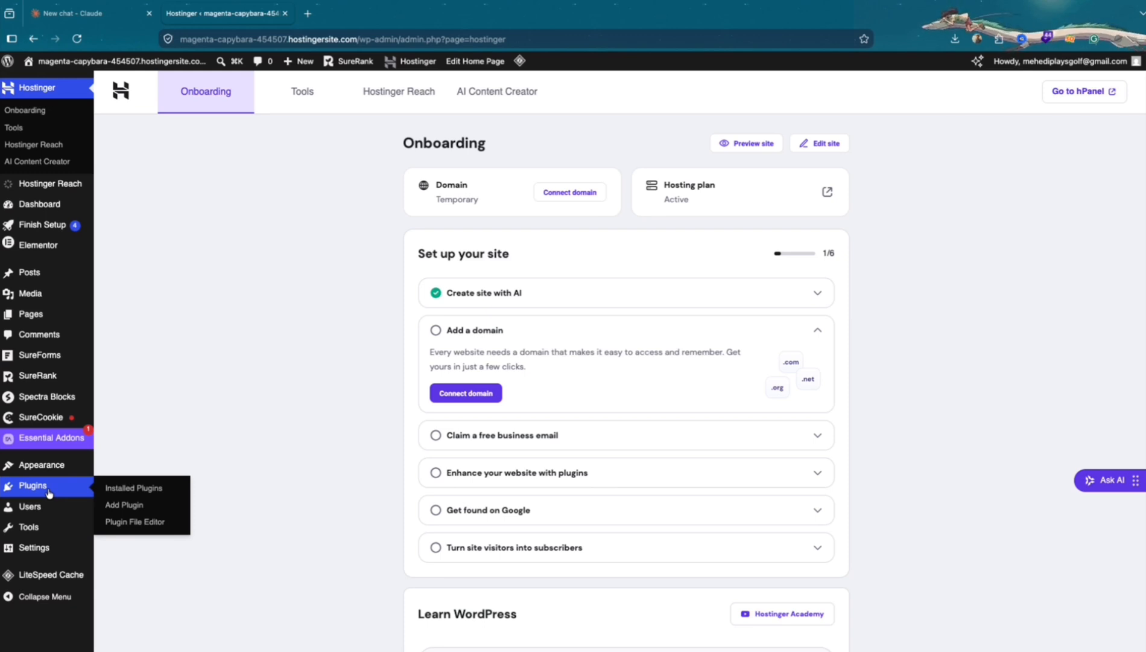
left_click(49, 493)
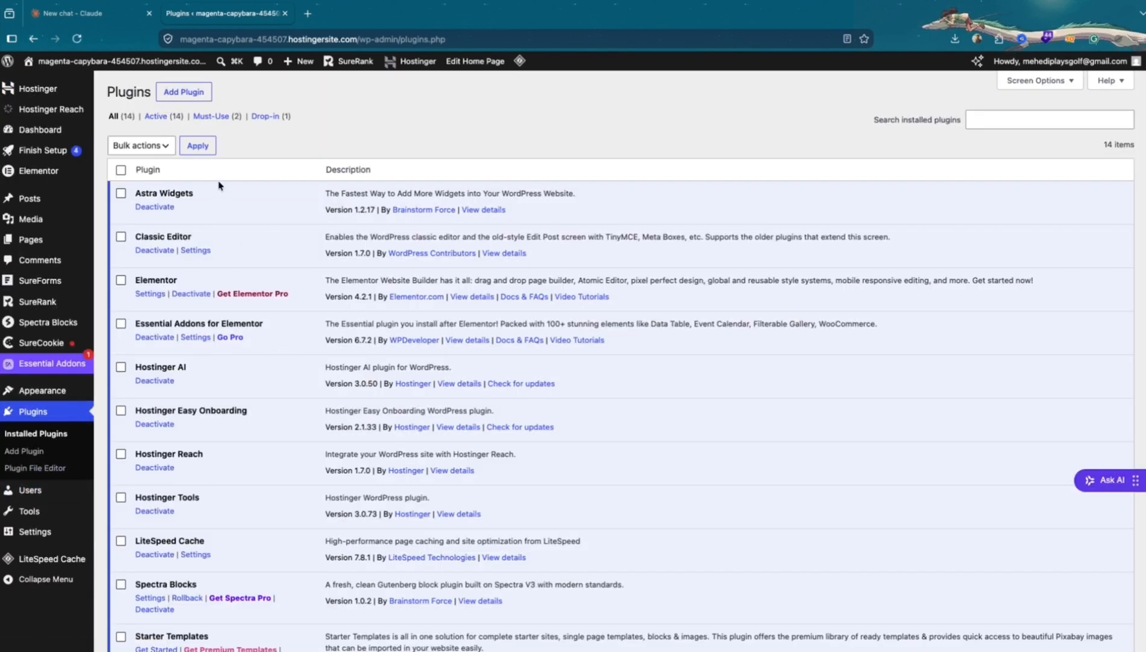
left_click(189, 92)
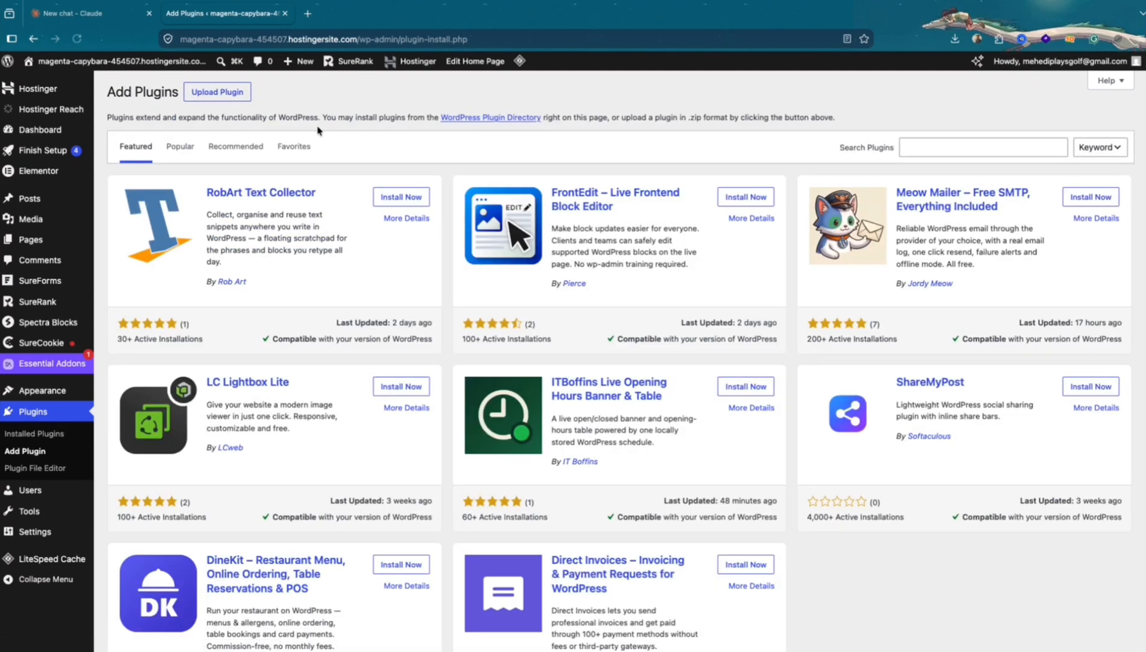
left_click(910, 151)
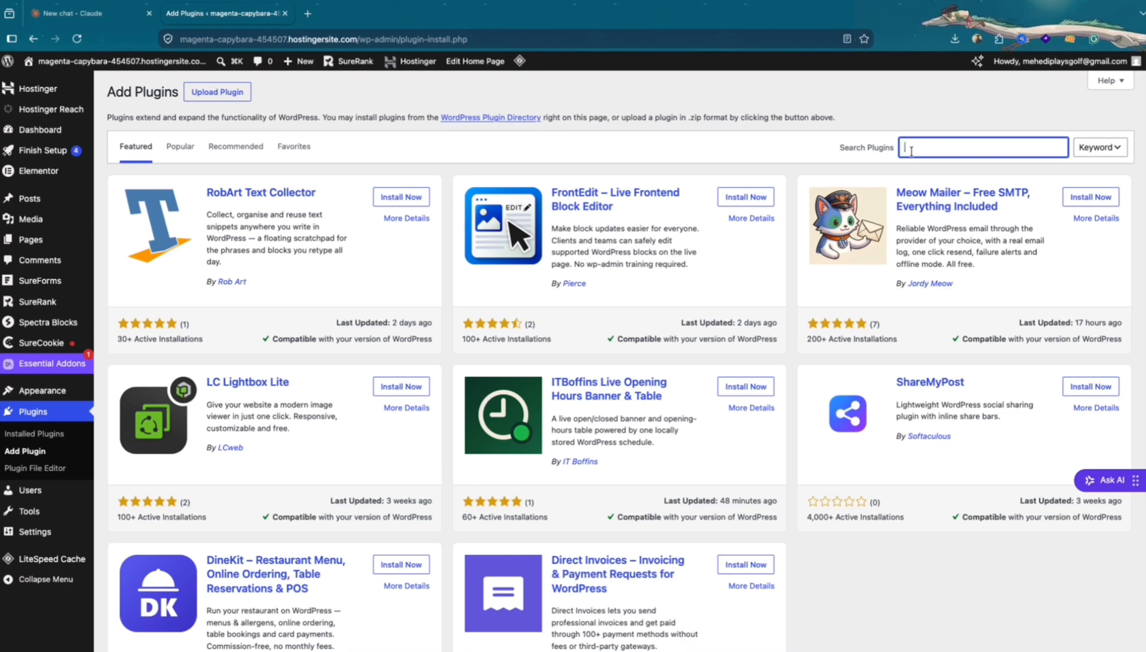
type("Temporary logins")
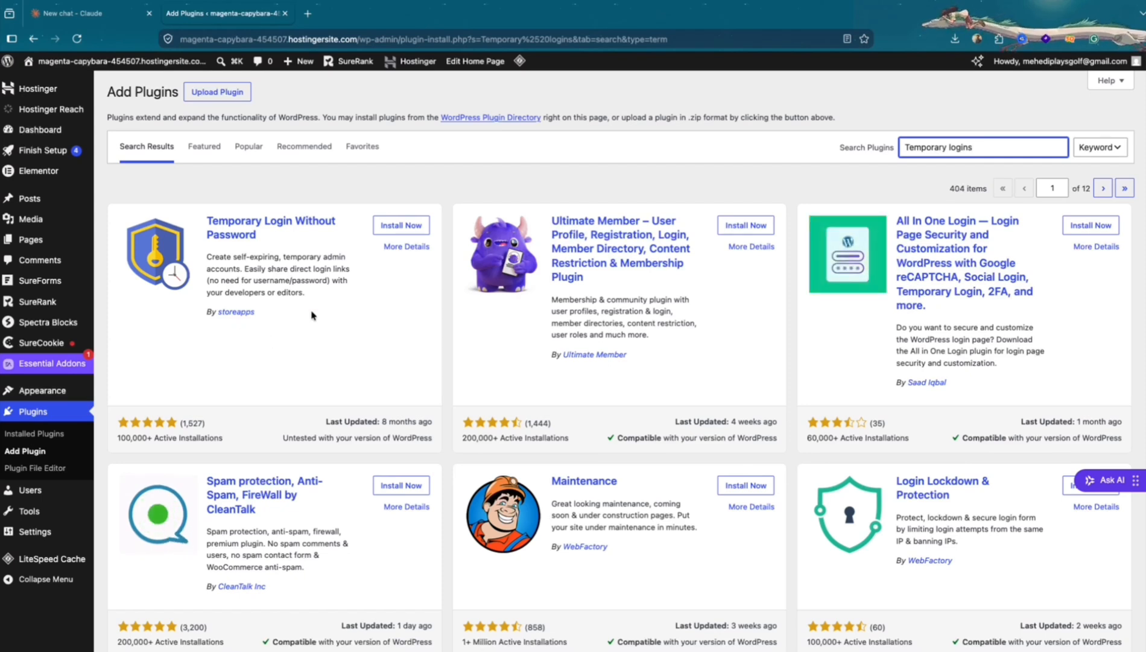
Install and activate the Temporary Login Without Password plugin, and open its Temporary Logins page
left_click(386, 232)
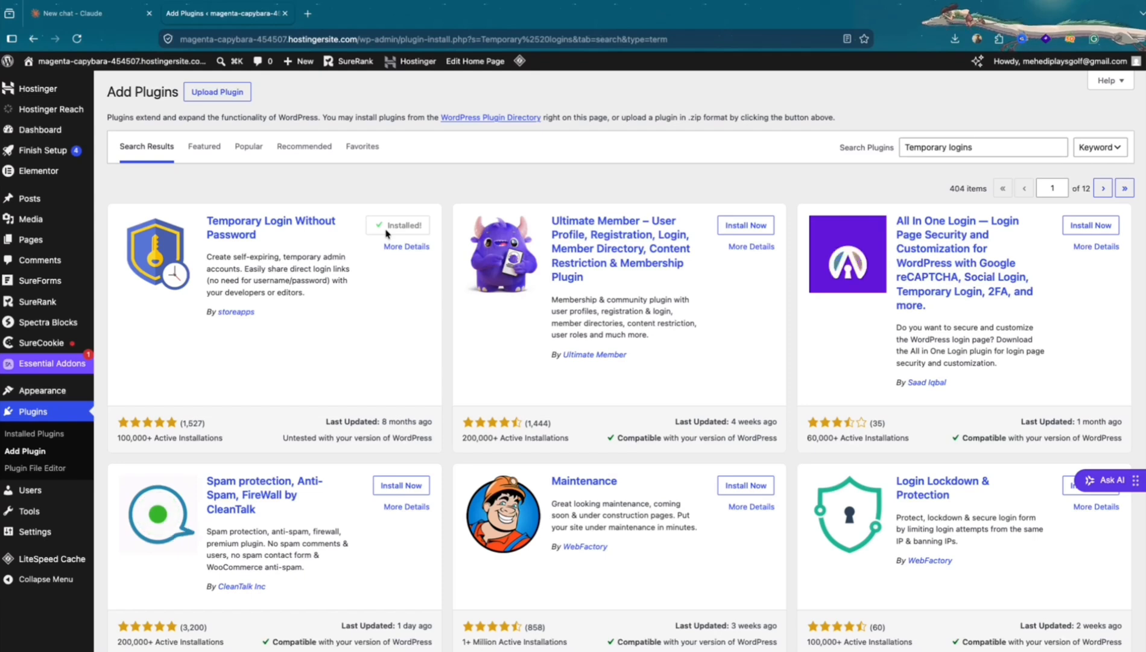
left_click(395, 232)
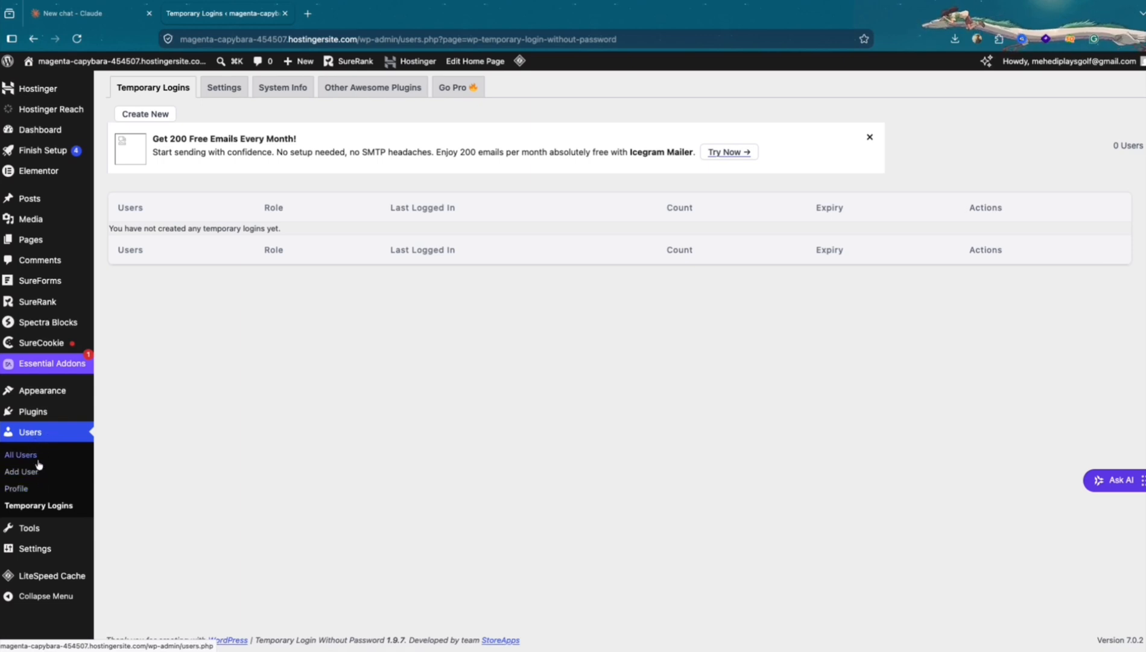
left_click(46, 507)
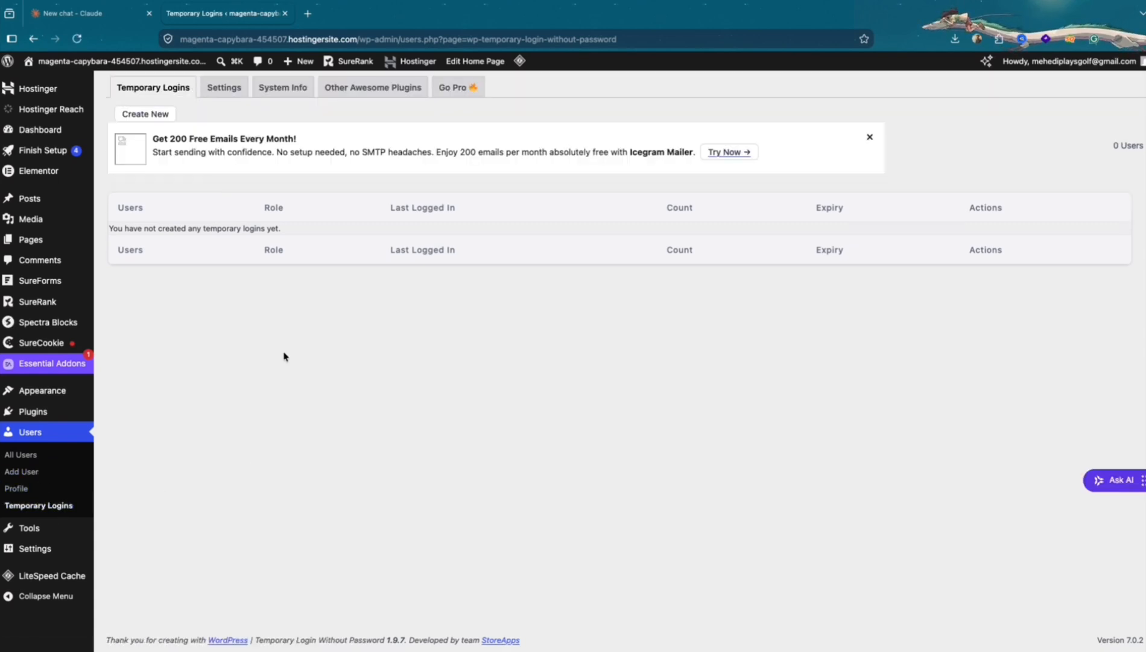
In the temporary login settings, select Administrator as the visible role for creating temporary logins
left_click(237, 89)
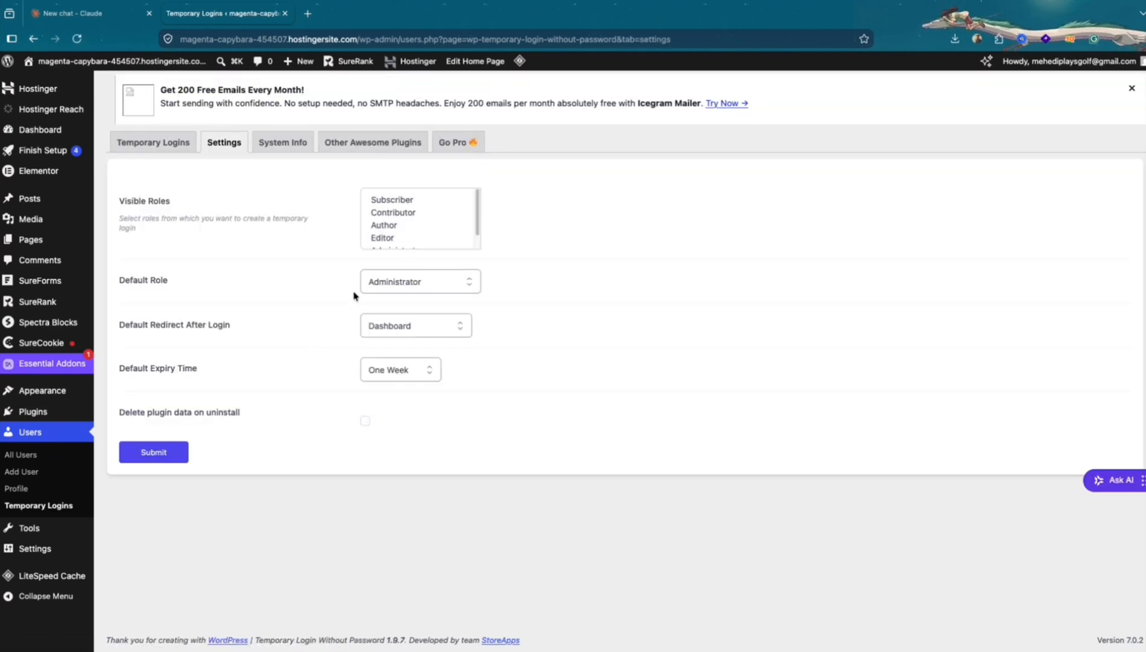
scroll(422, 234, "down", 1)
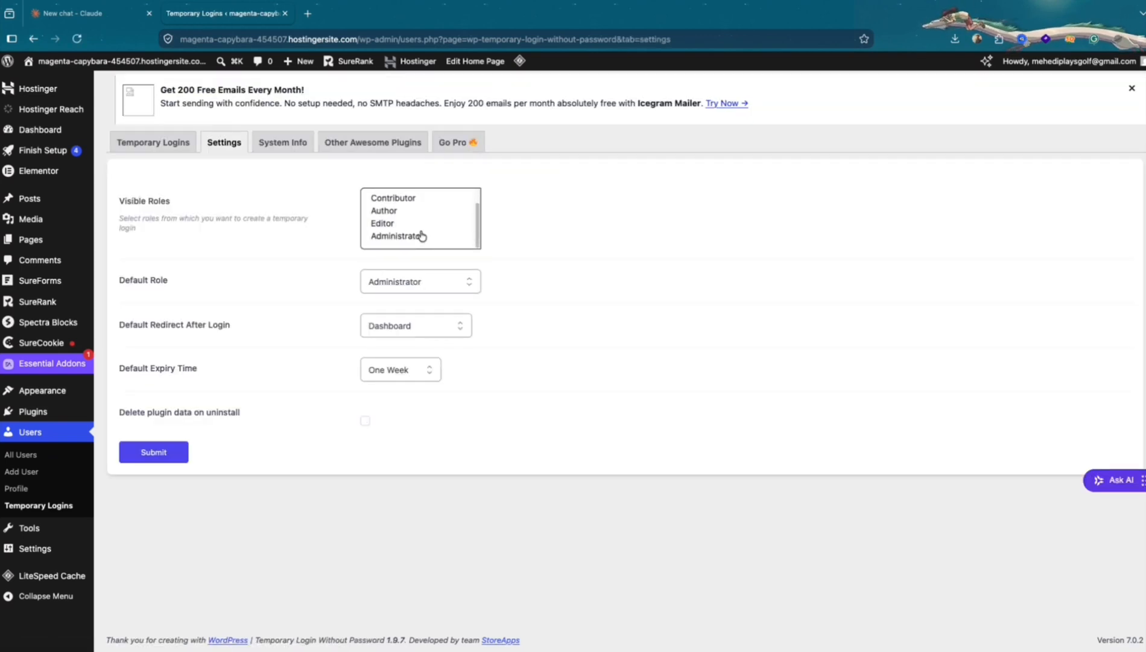
scroll(421, 235, "up", 1)
scroll(421, 235, "down", 1)
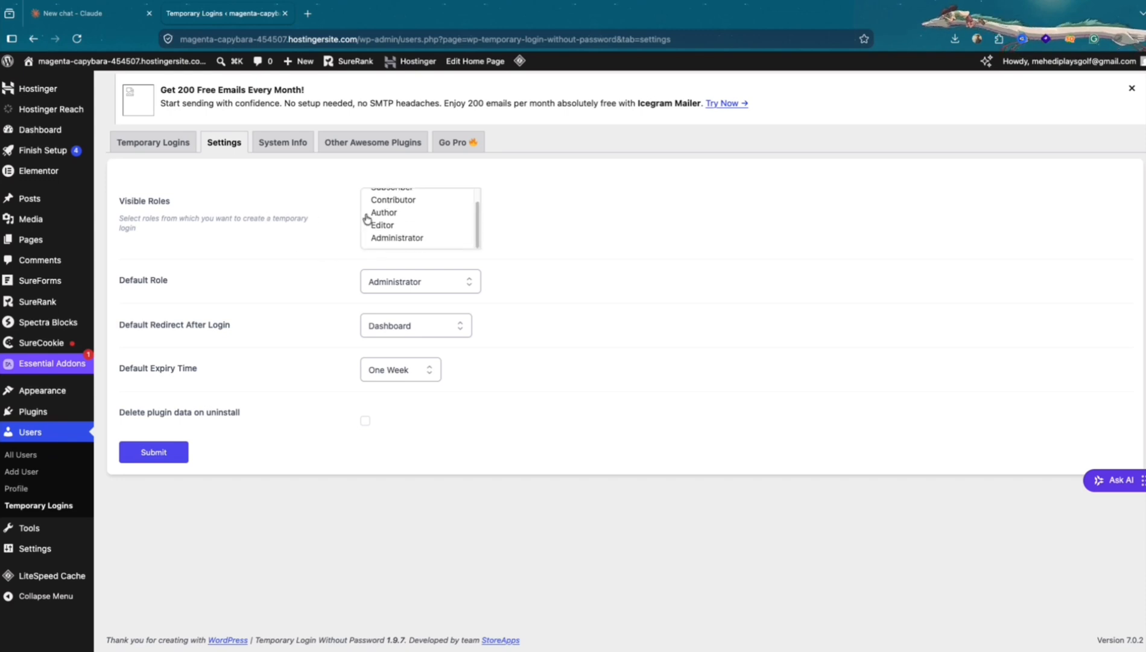
scroll(392, 222, "up", 1)
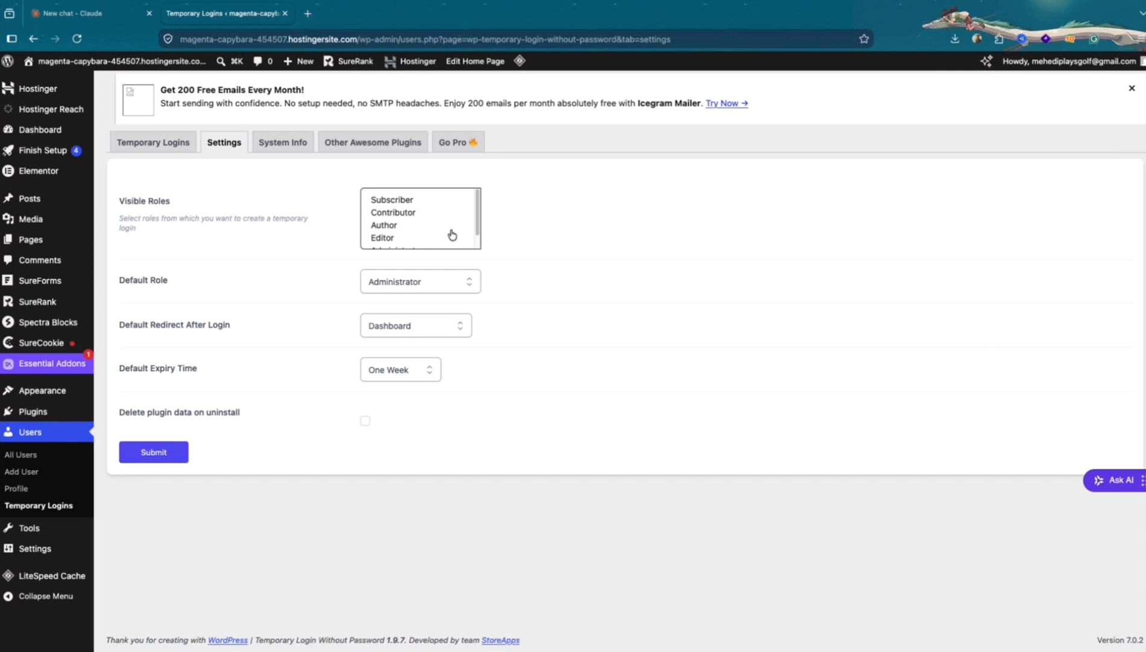
scroll(452, 235, "down", 1)
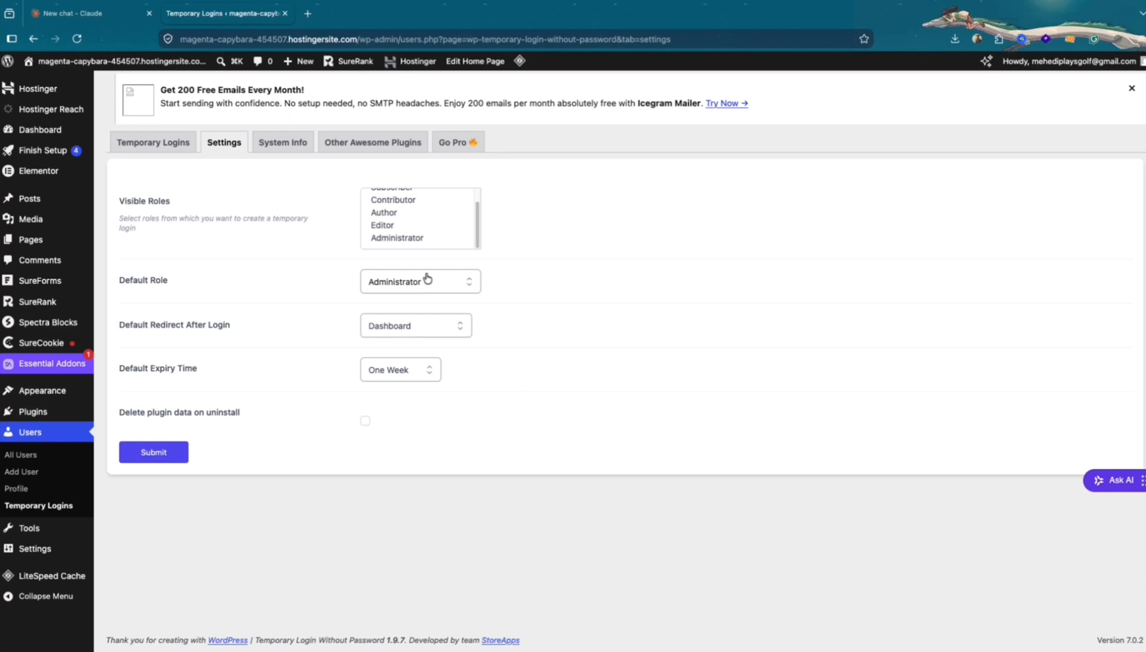
scroll(442, 240, "up", 1)
scroll(441, 240, "down", 1)
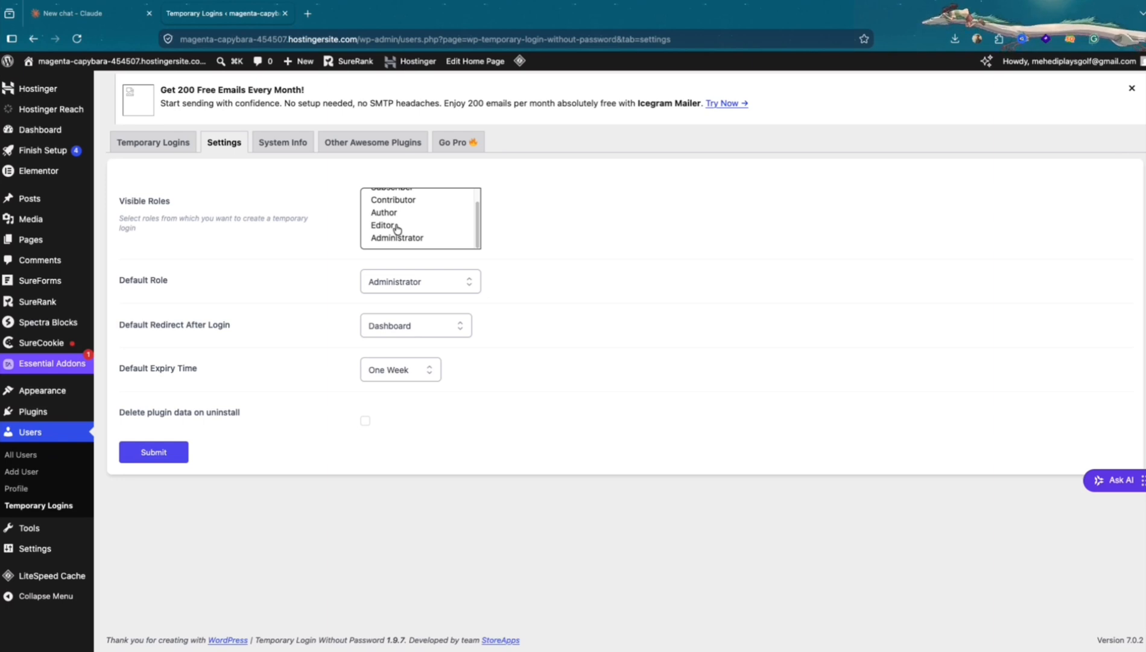
scroll(396, 228, "up", 1)
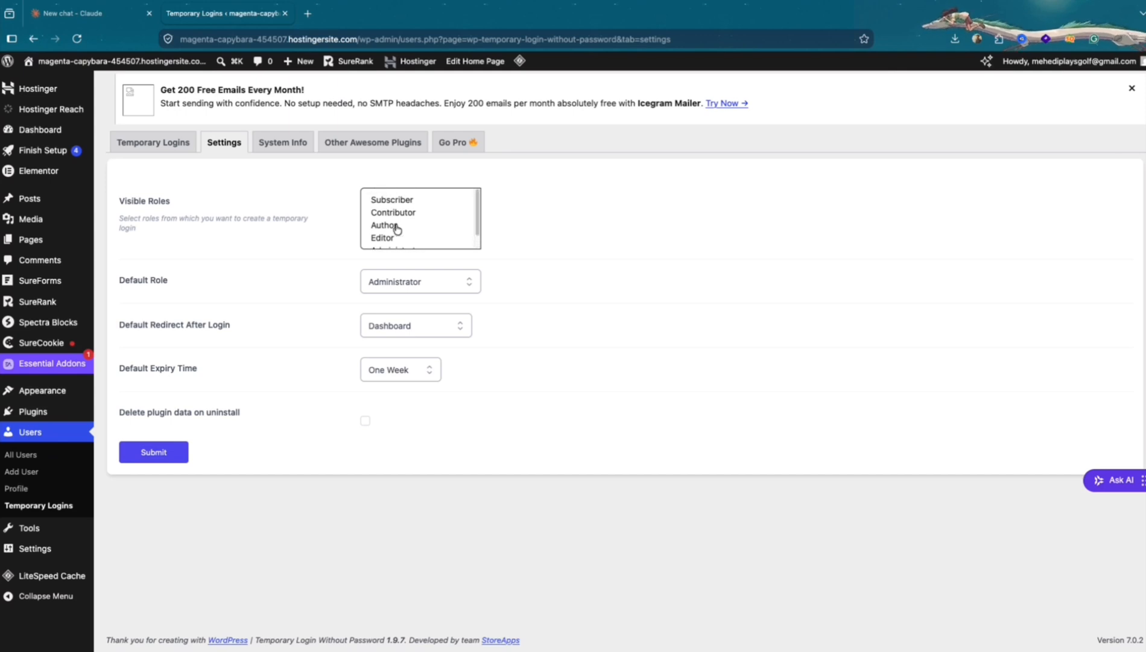
scroll(396, 228, "down", 1)
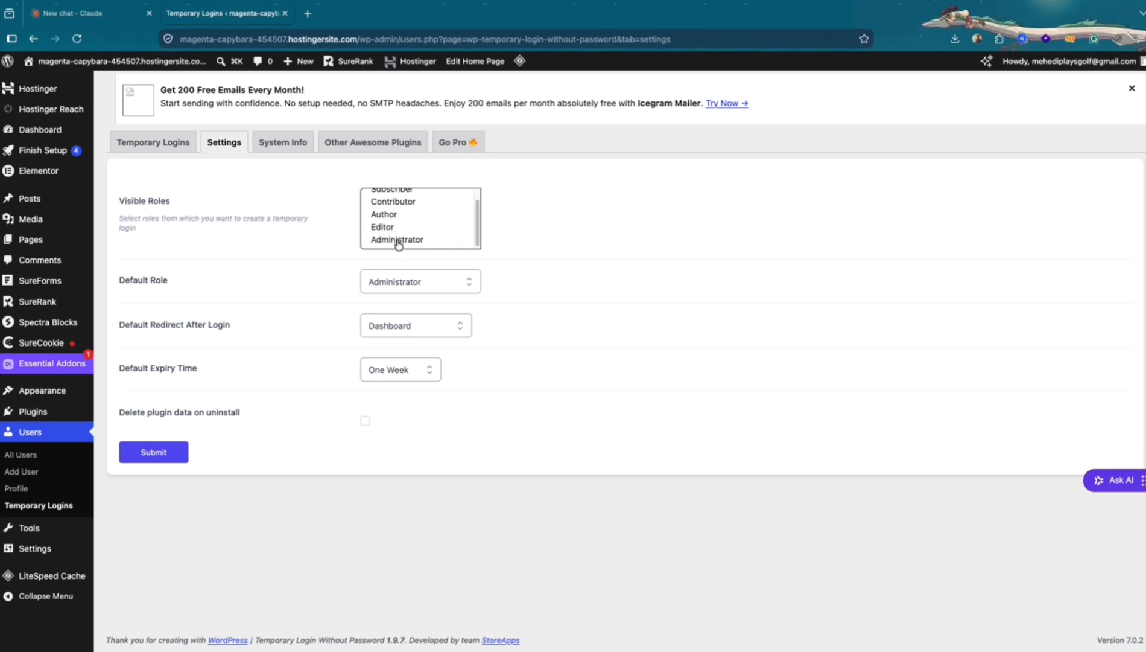
left_click(398, 240)
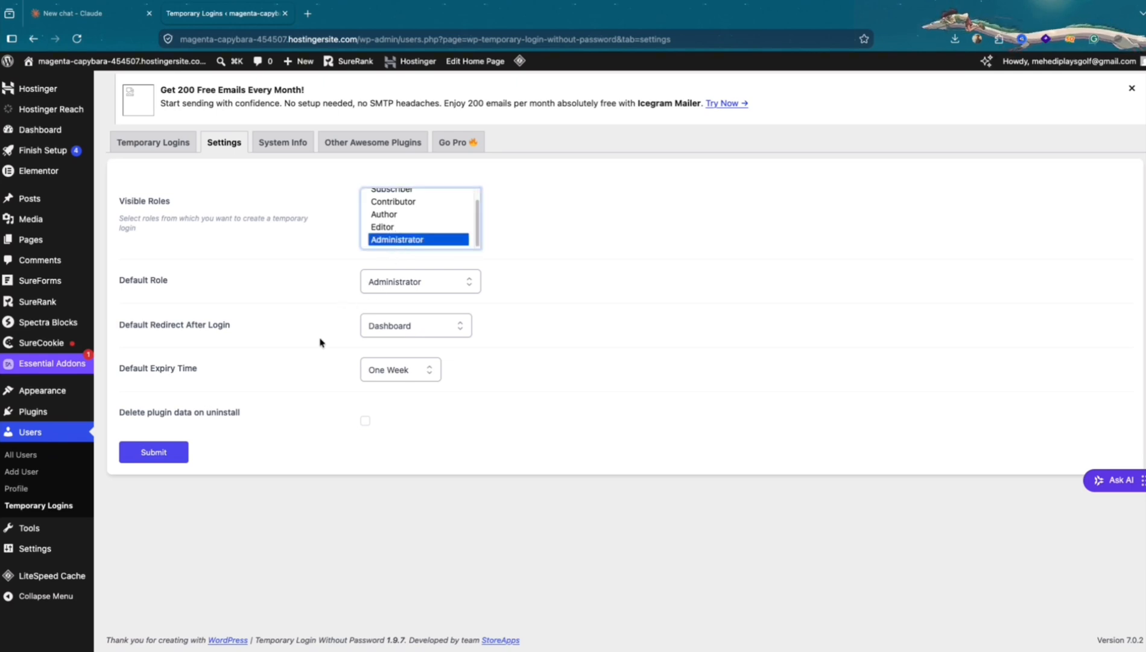
Choose Dashboard as the default redirect after login
left_click(387, 338)
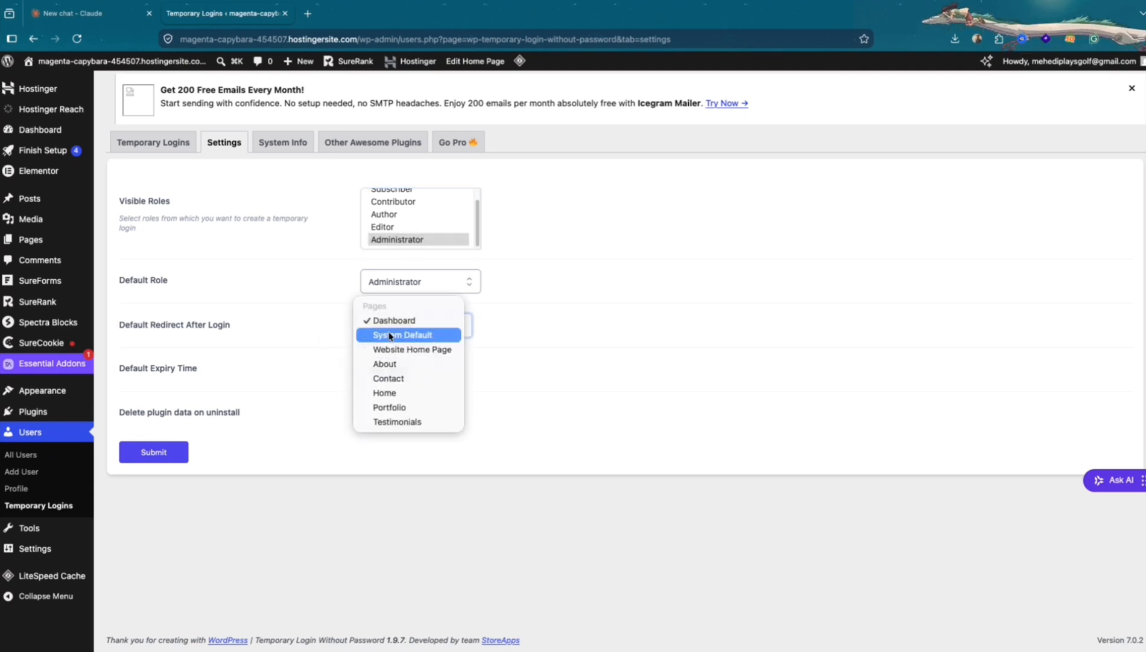
left_click(392, 323)
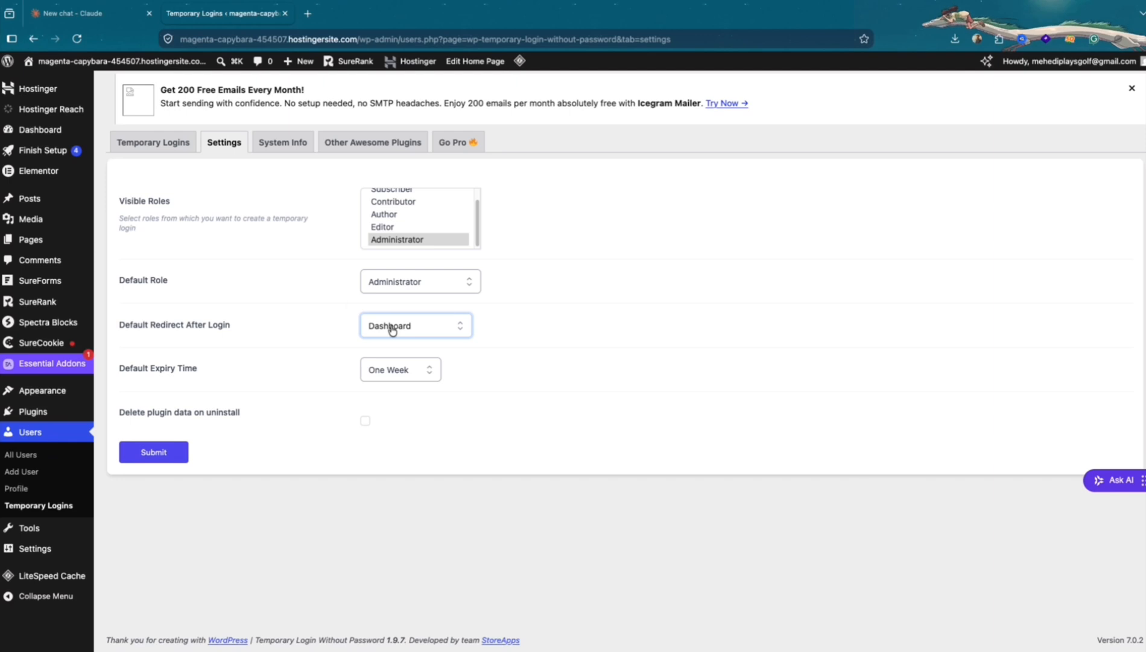
left_click(392, 328)
left_click(396, 325)
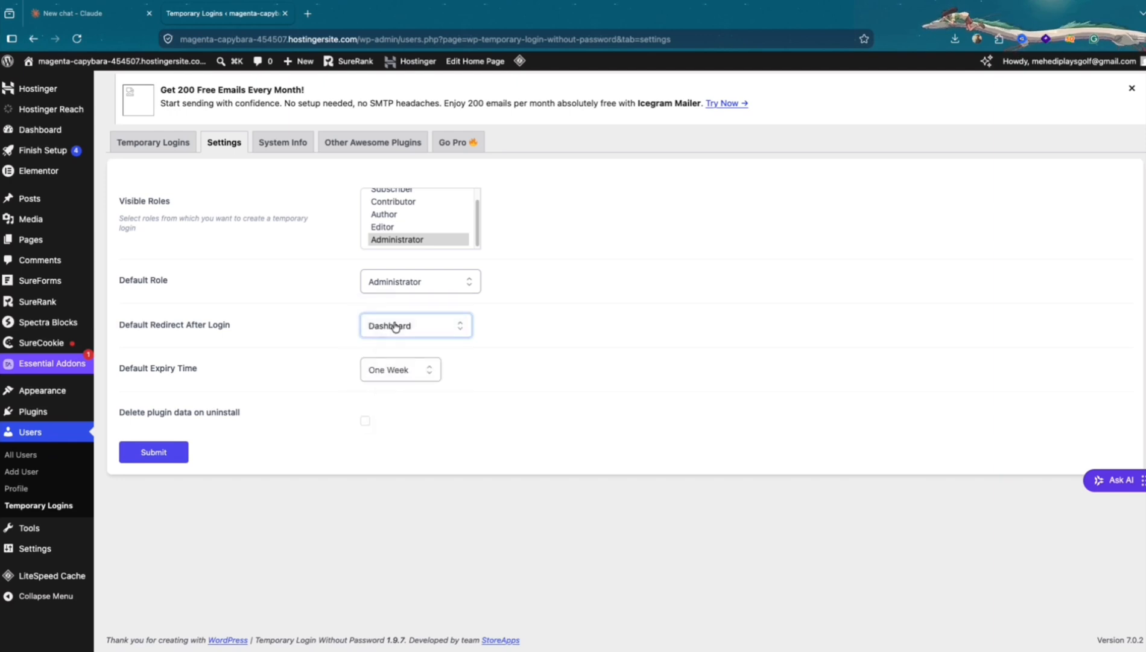
Set the default expiry time to One Hour from now, enable deleting plugin data on uninstall, and save the settings
left_click(389, 371)
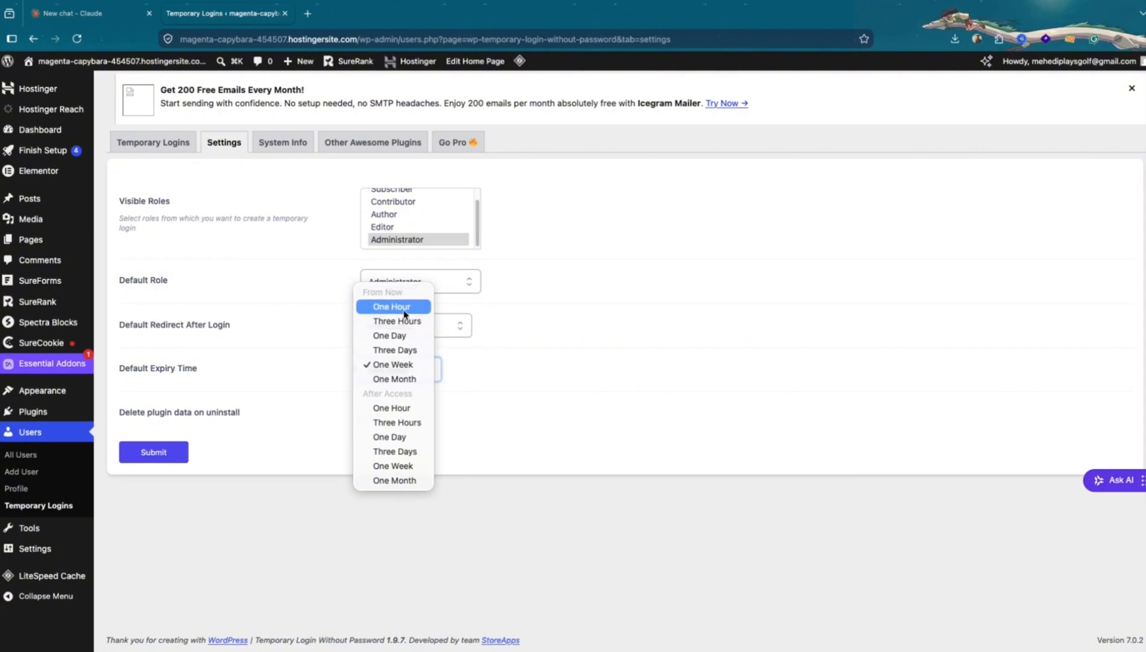
left_click(405, 312)
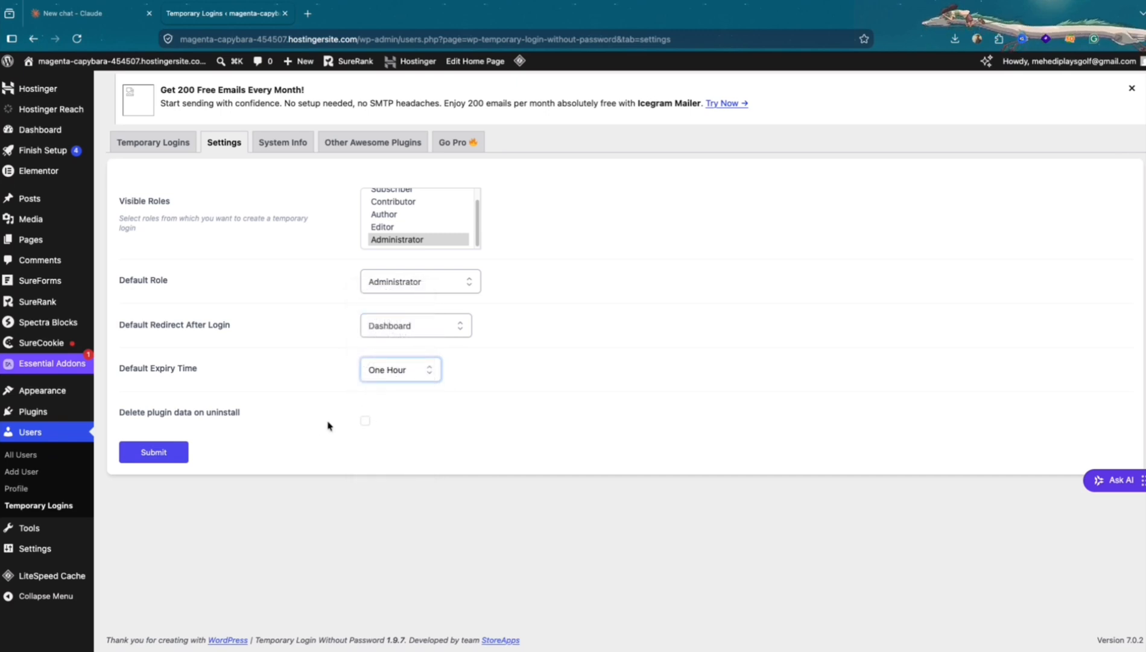
left_click(367, 421)
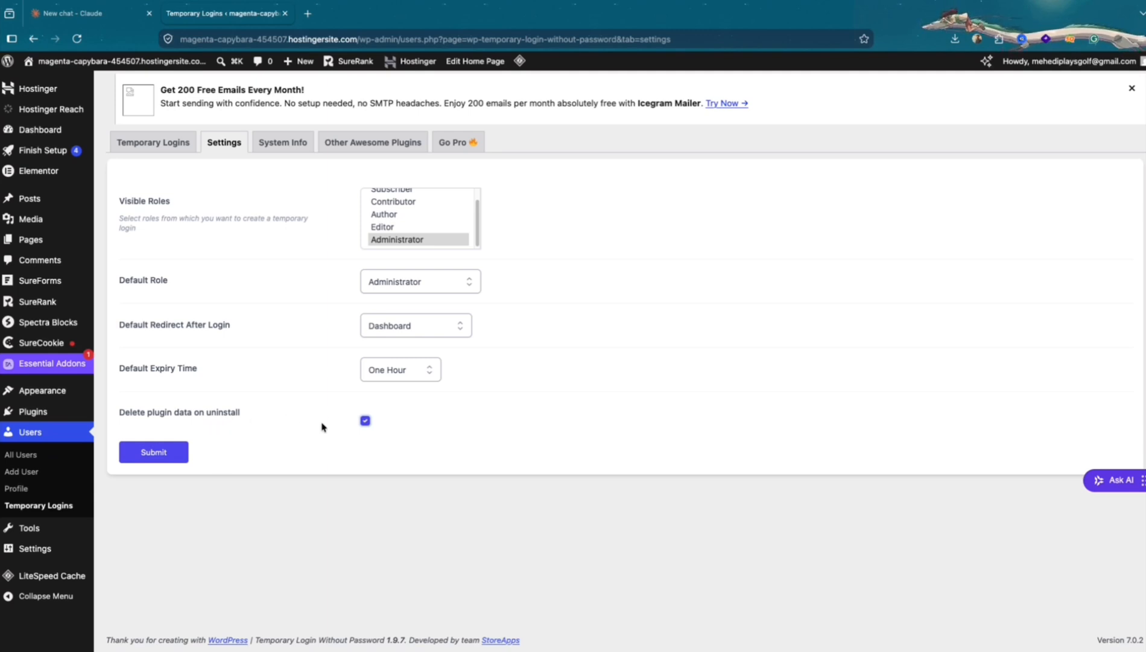
left_click(377, 379)
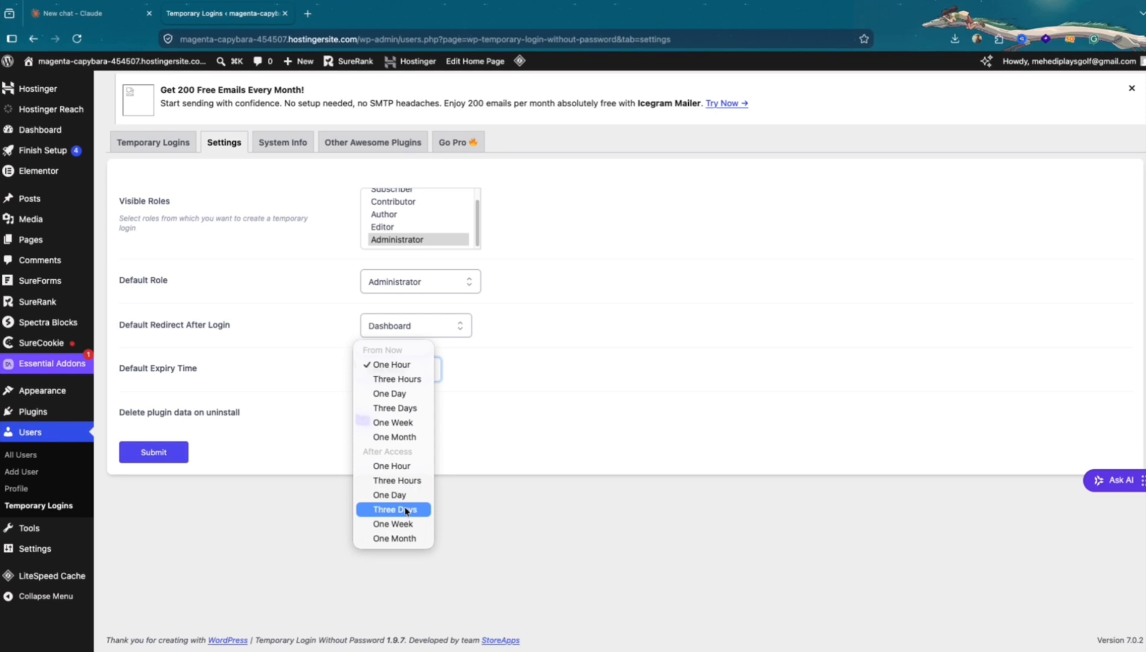
left_click(285, 413)
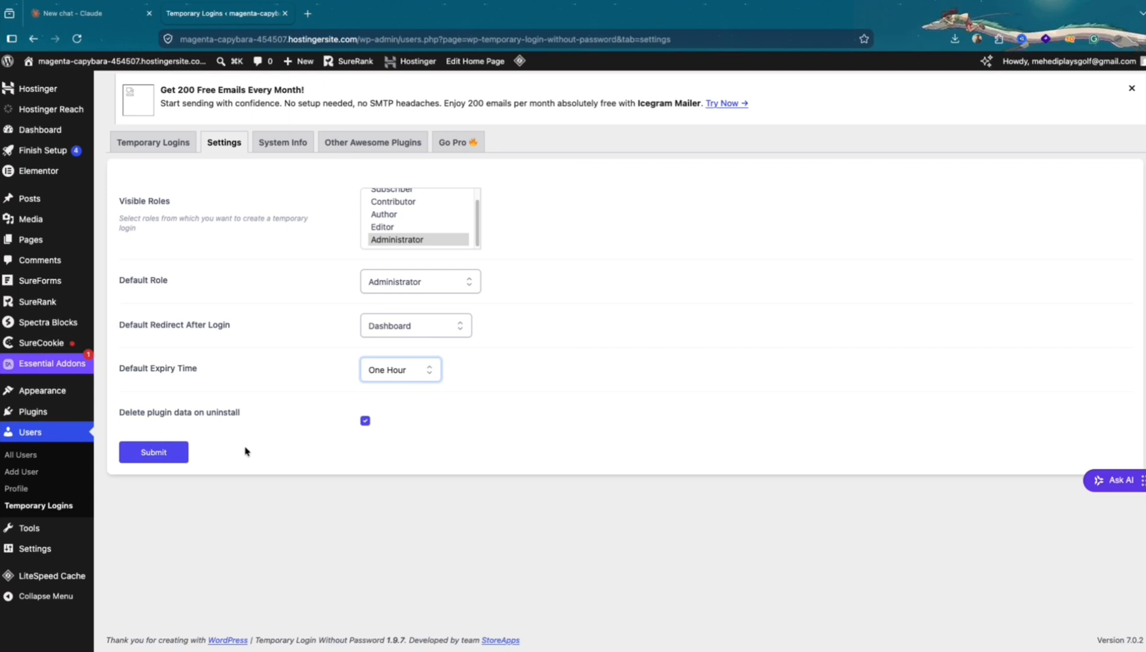
left_click(161, 456)
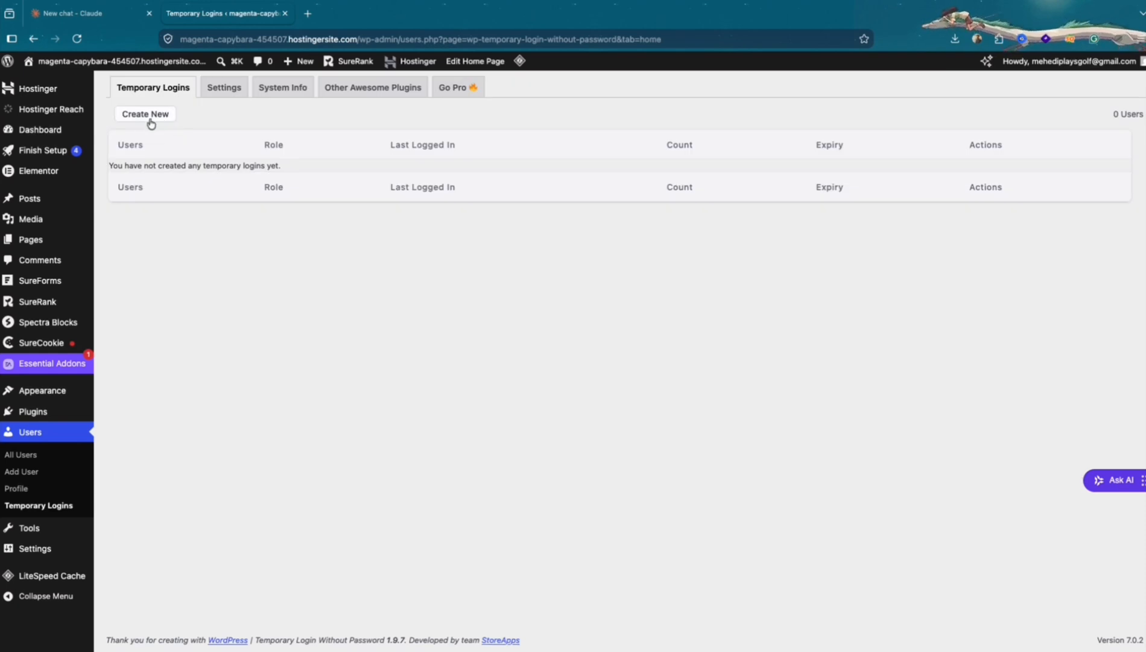
Create a new temporary login with the user's email, first name and last name, keeping the default role, redirect, expiry and language
left_click(157, 120)
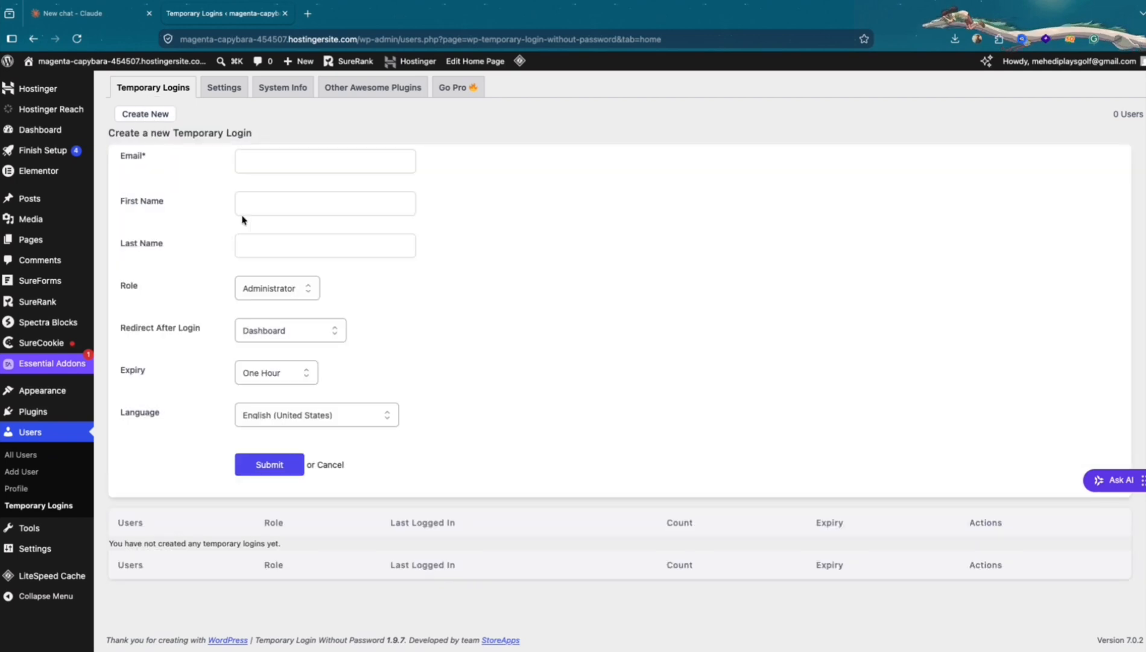
left_click(271, 164)
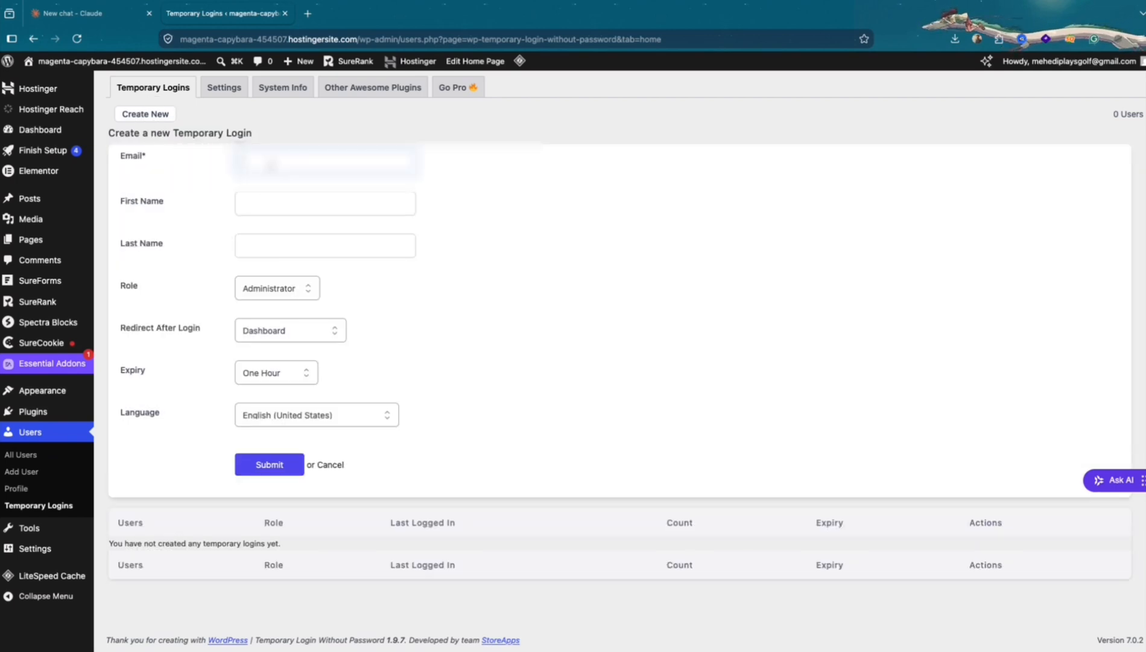
type("meh")
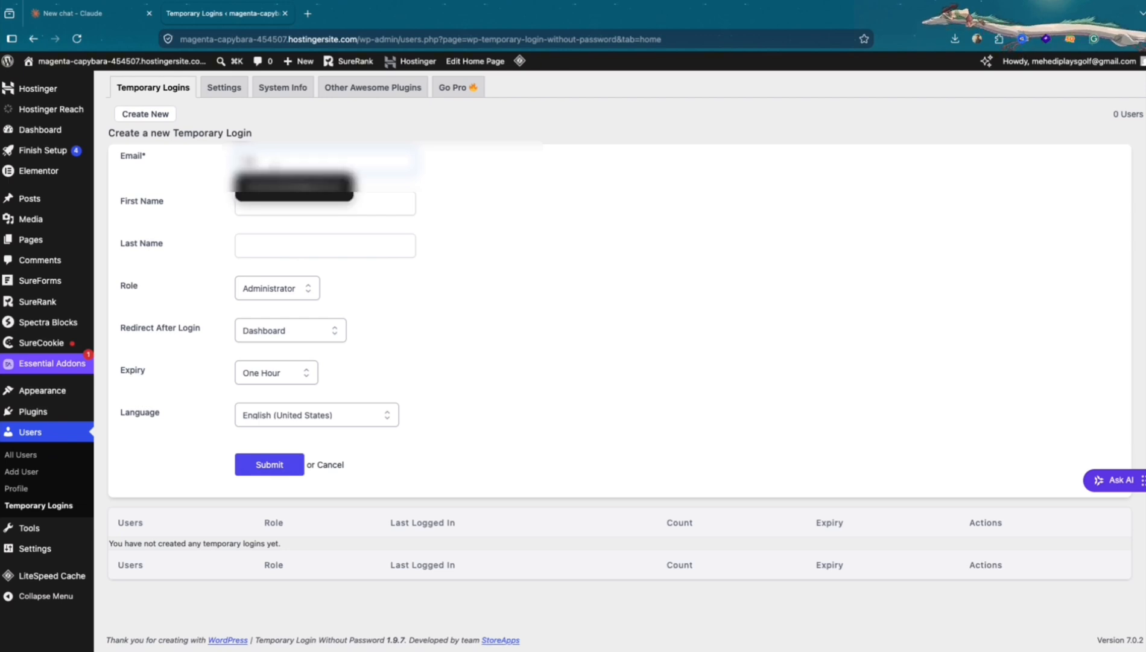
left_click(288, 188)
left_click(286, 202)
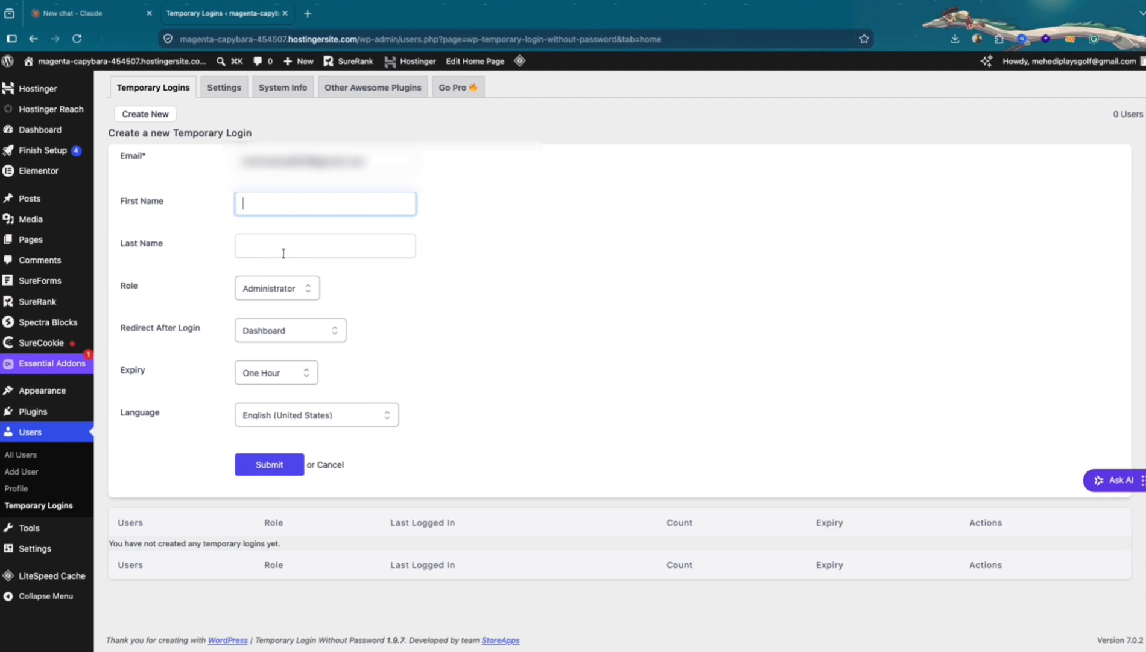
left_click(314, 248)
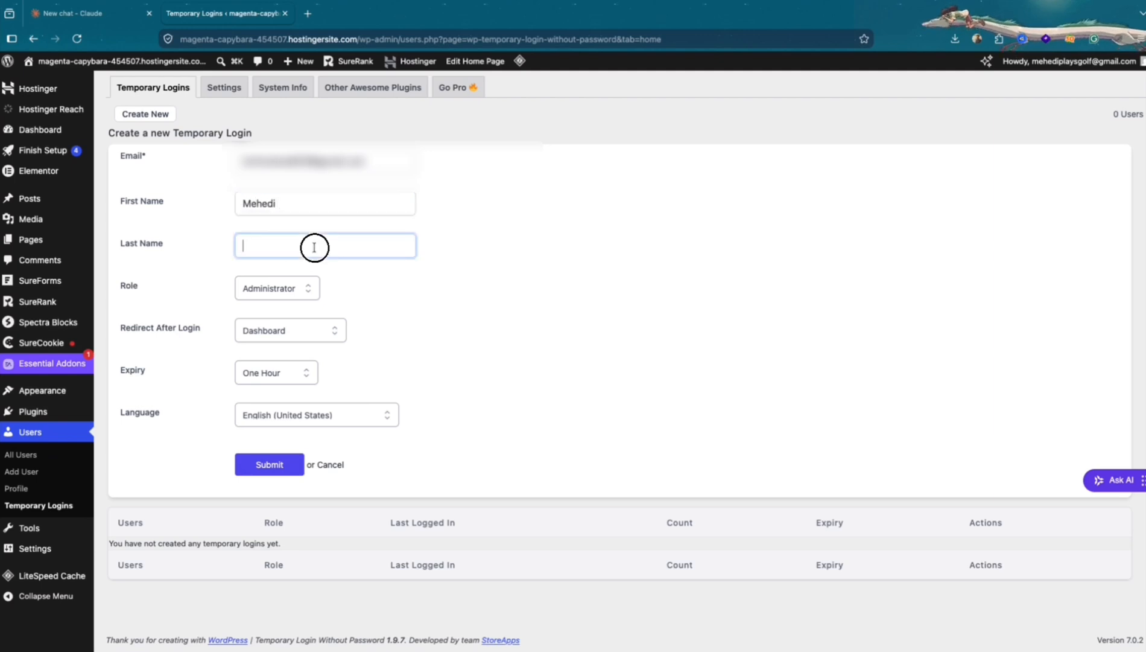
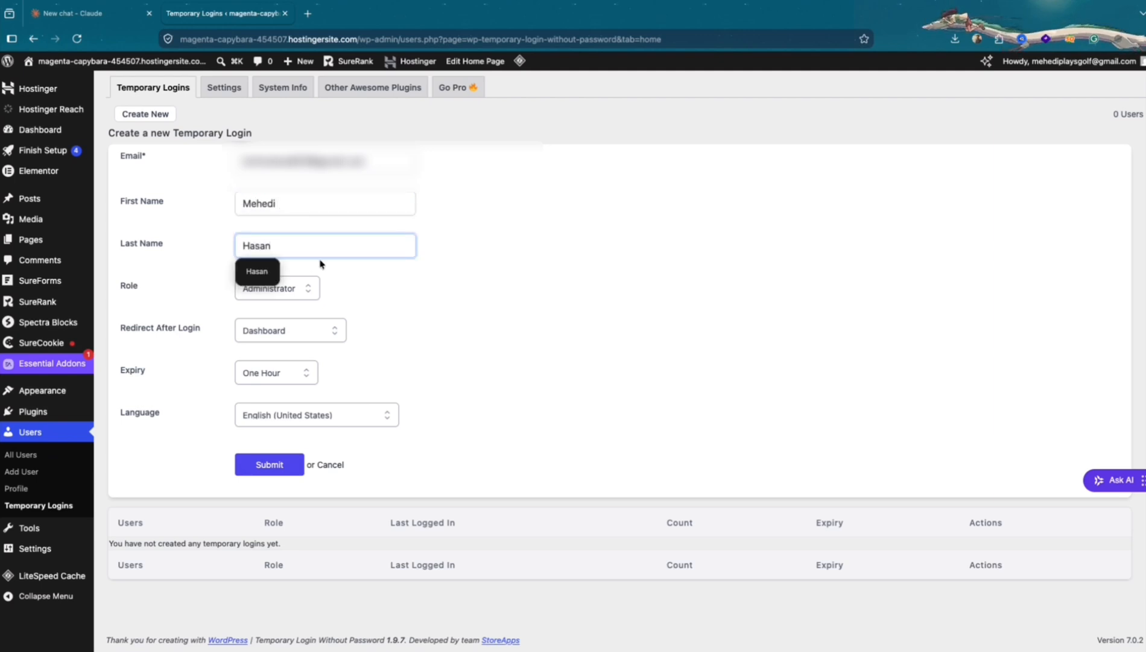
left_click(349, 288)
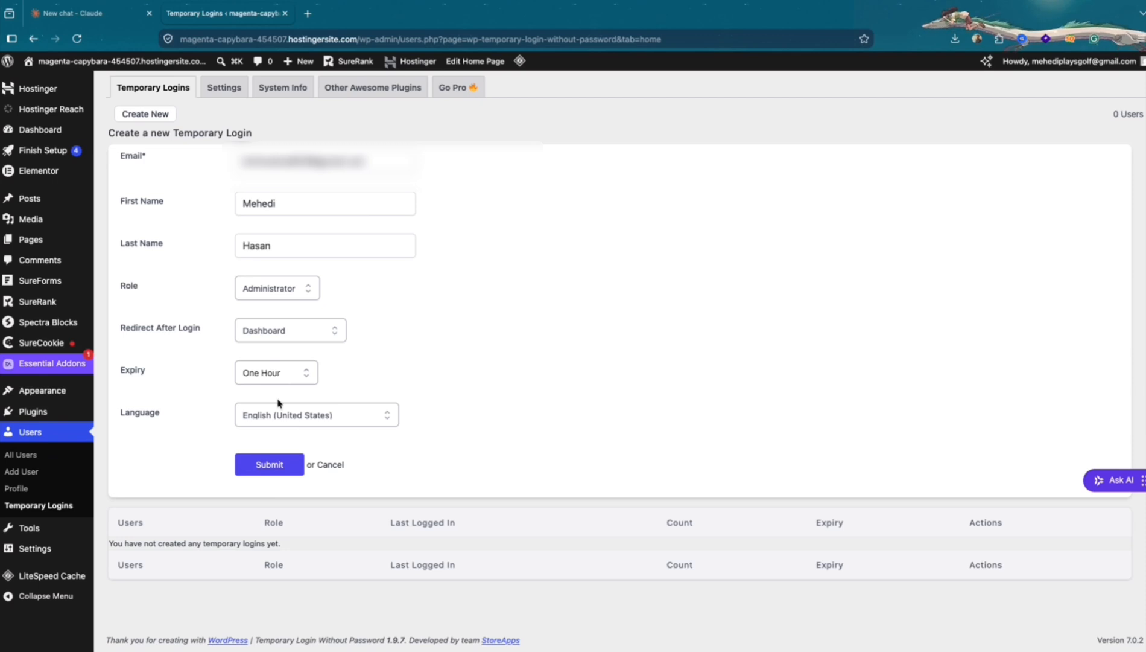
left_click(270, 464)
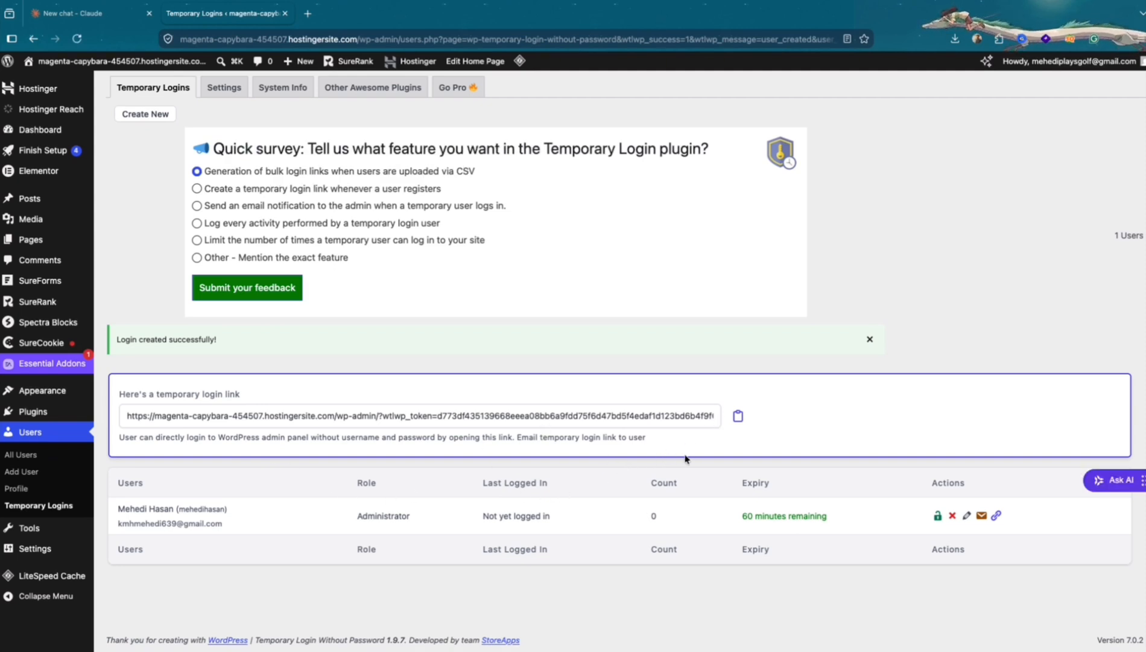
Copy the temporary login link with its access token and open it in a new browser tab
left_click(738, 417)
key("ctrl+c")
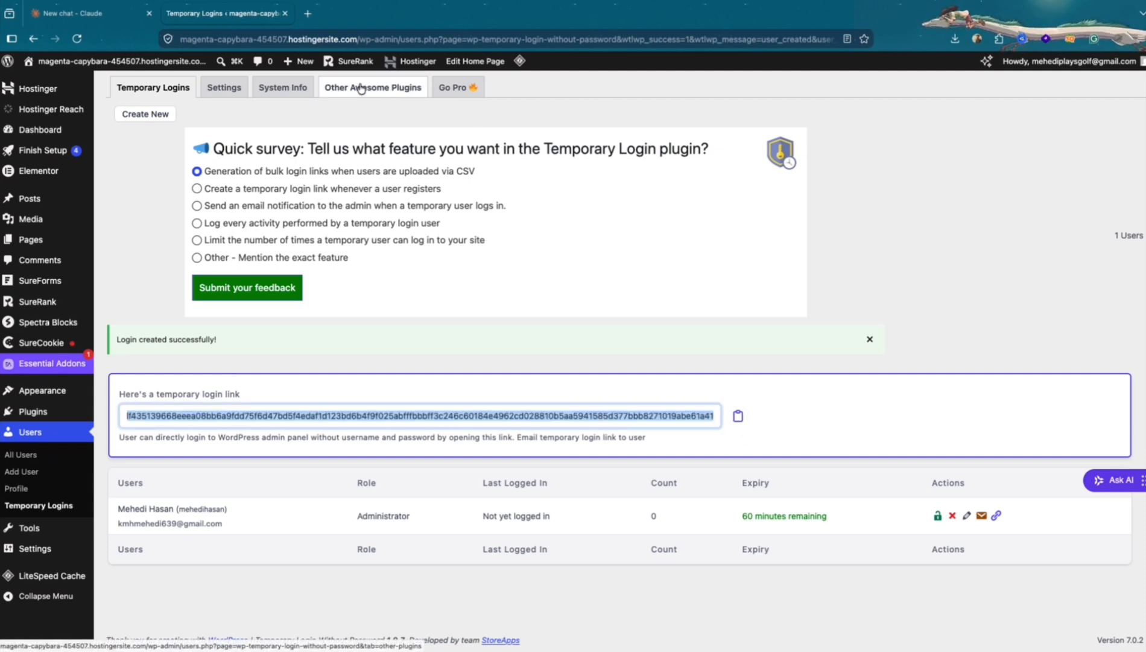
left_click(309, 14)
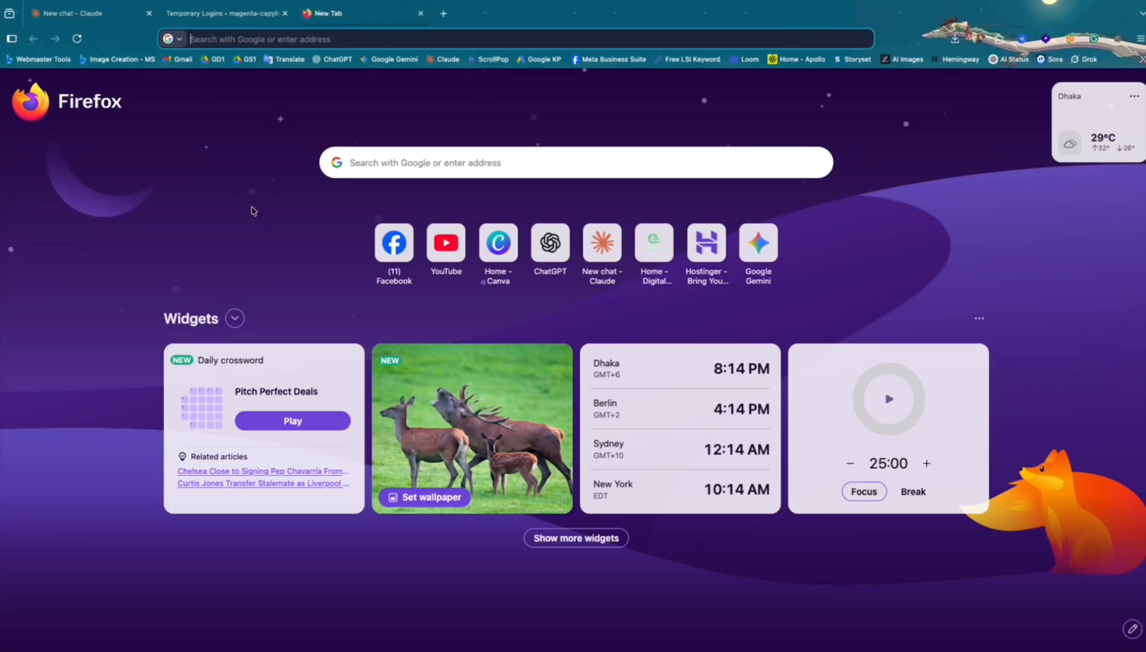
key("ctrl+v")
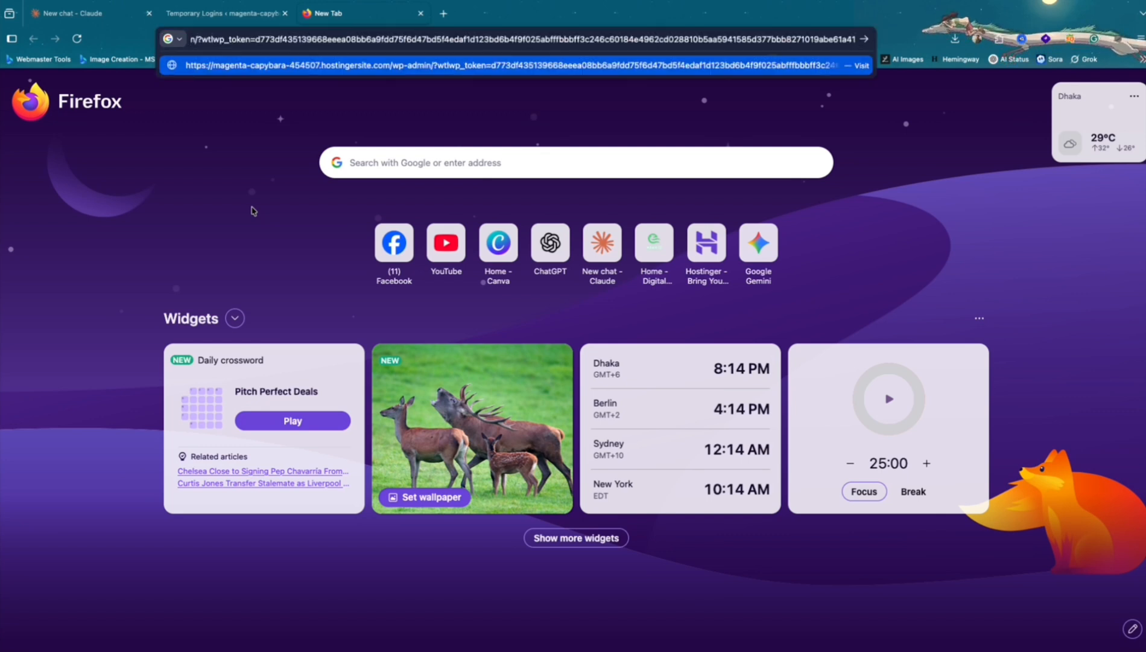
key("Return")
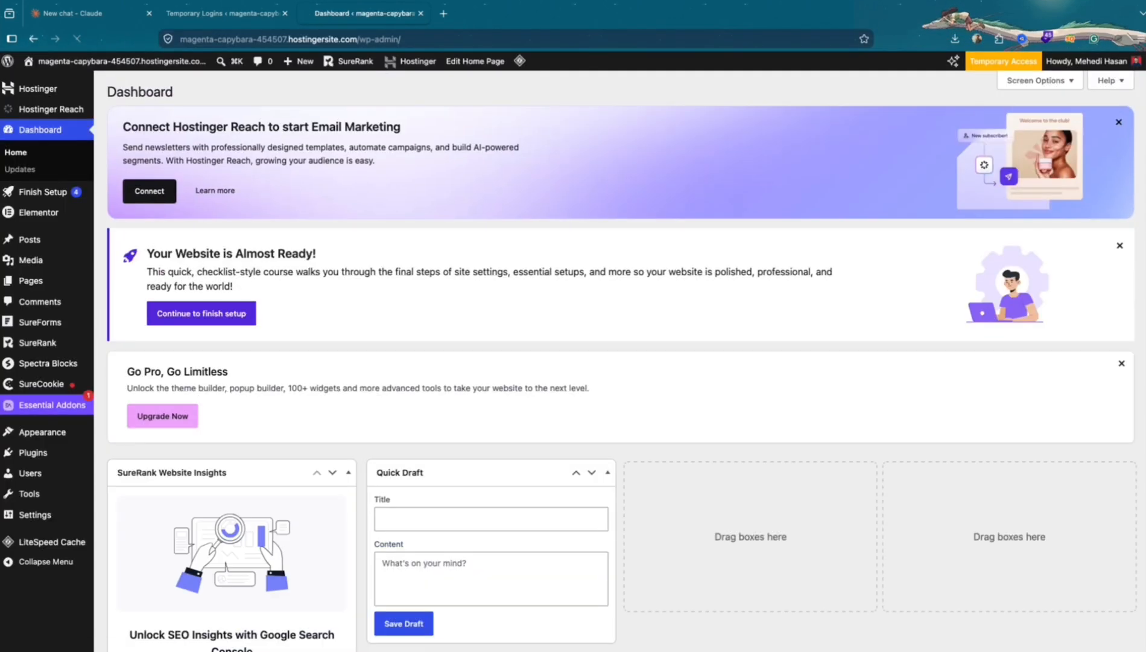